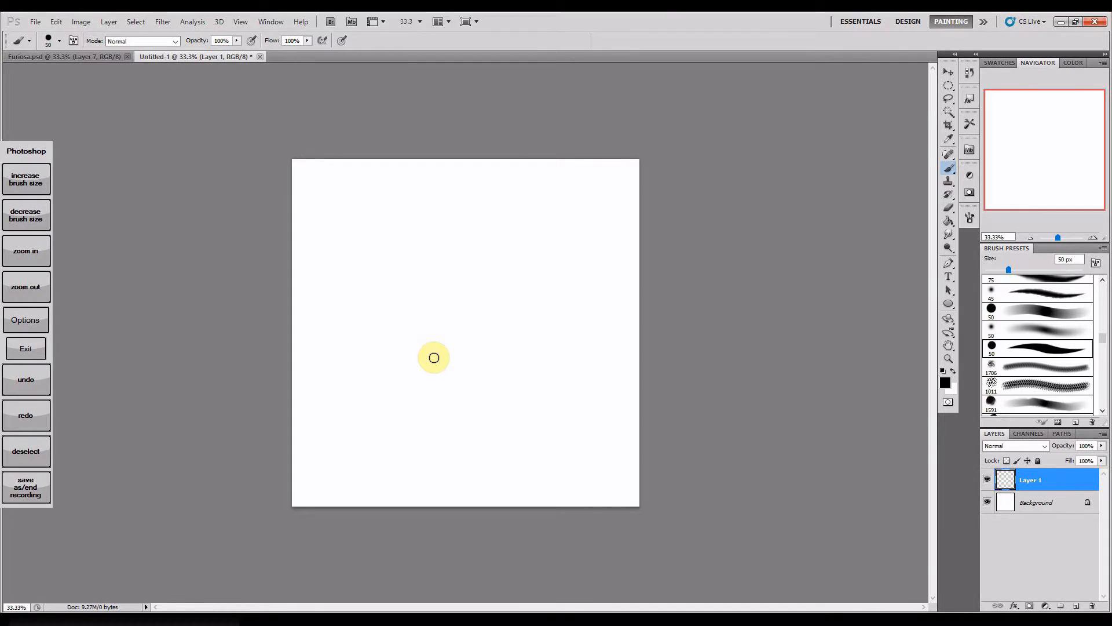
Step: Paint four short, separate black marks scattered across Layer 1 with the hard round 50 px brush
drag(350, 372, 363, 390)
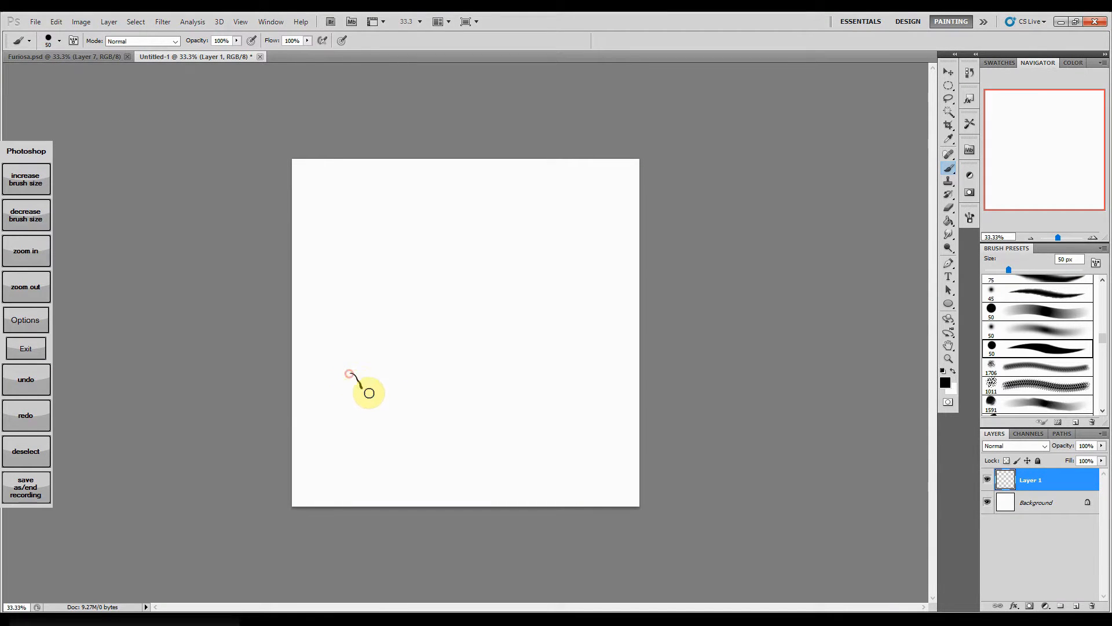
drag(554, 309, 558, 350)
drag(599, 223, 597, 230)
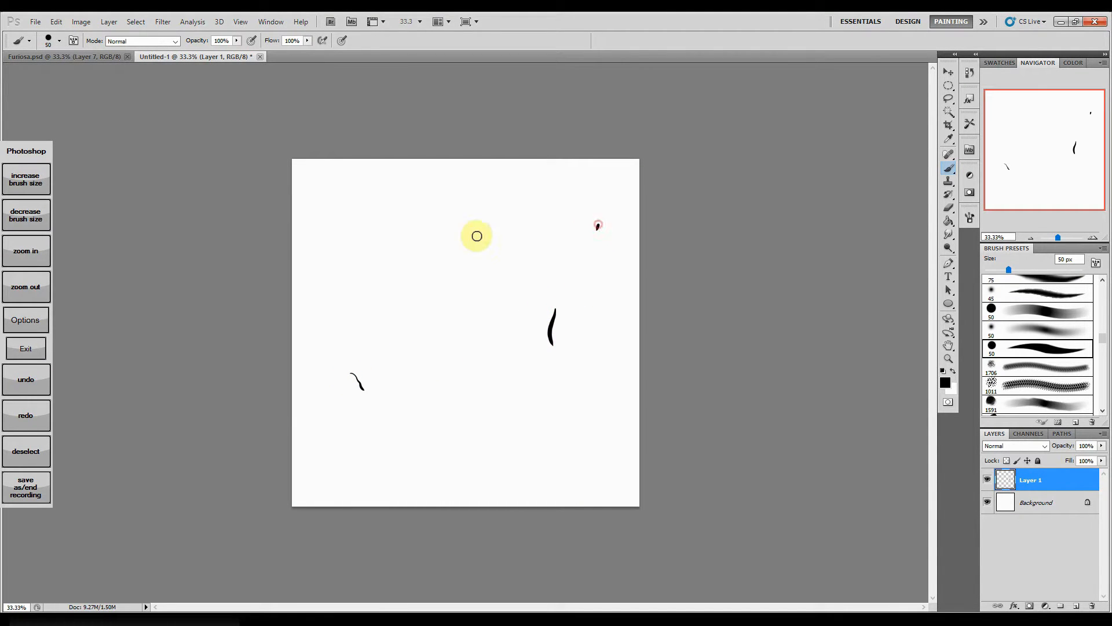
drag(370, 216, 394, 260)
Step: Choose the round 50 px preset with fading stroke ends, enlarge it to 79 px and dab round spots of varying opacity across the canvas
click(1057, 313)
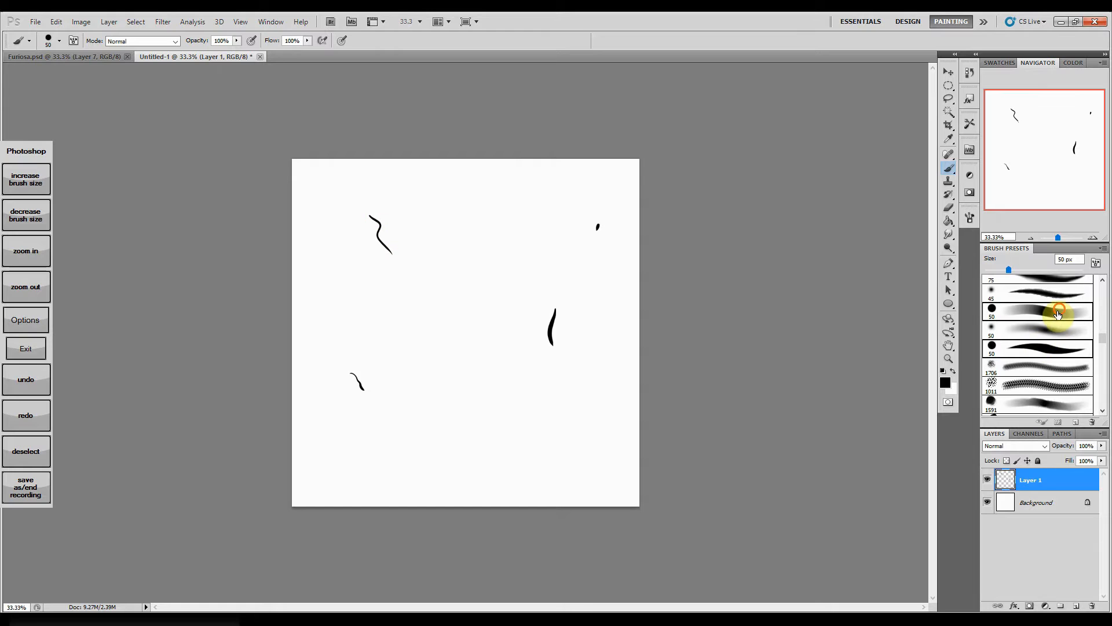
drag(1009, 270, 1025, 273)
click(546, 257)
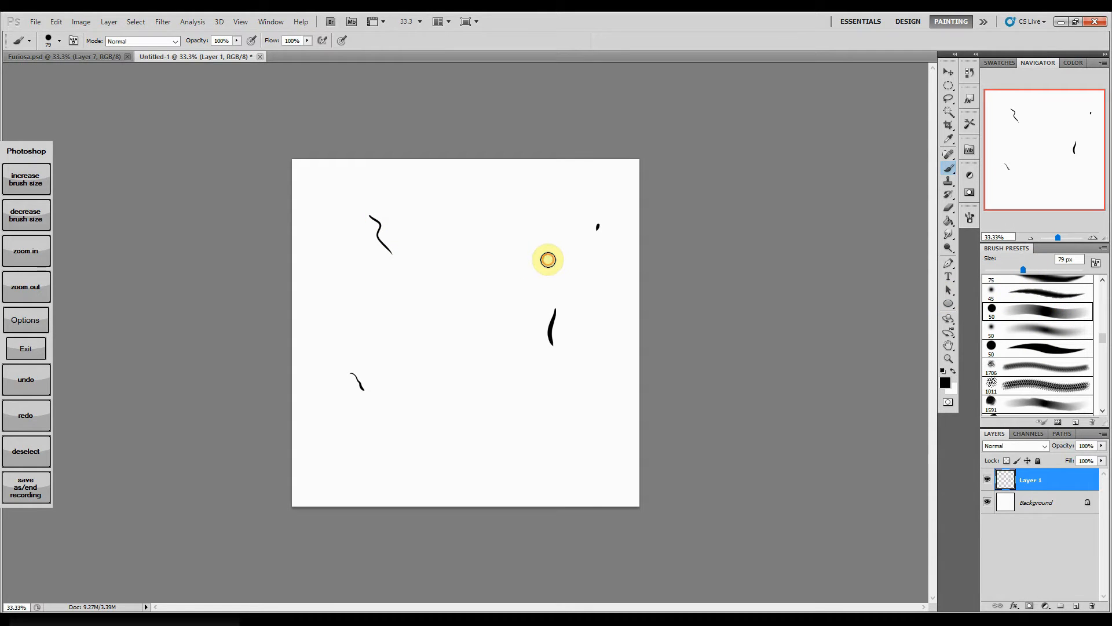
click(549, 251)
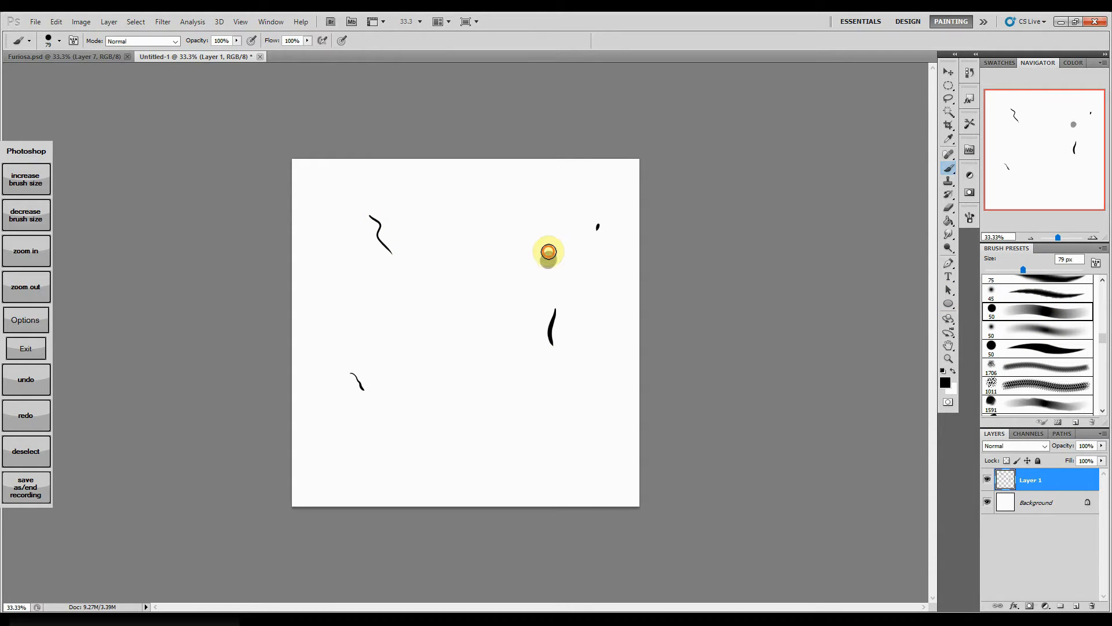
click(525, 403)
click(453, 333)
click(480, 307)
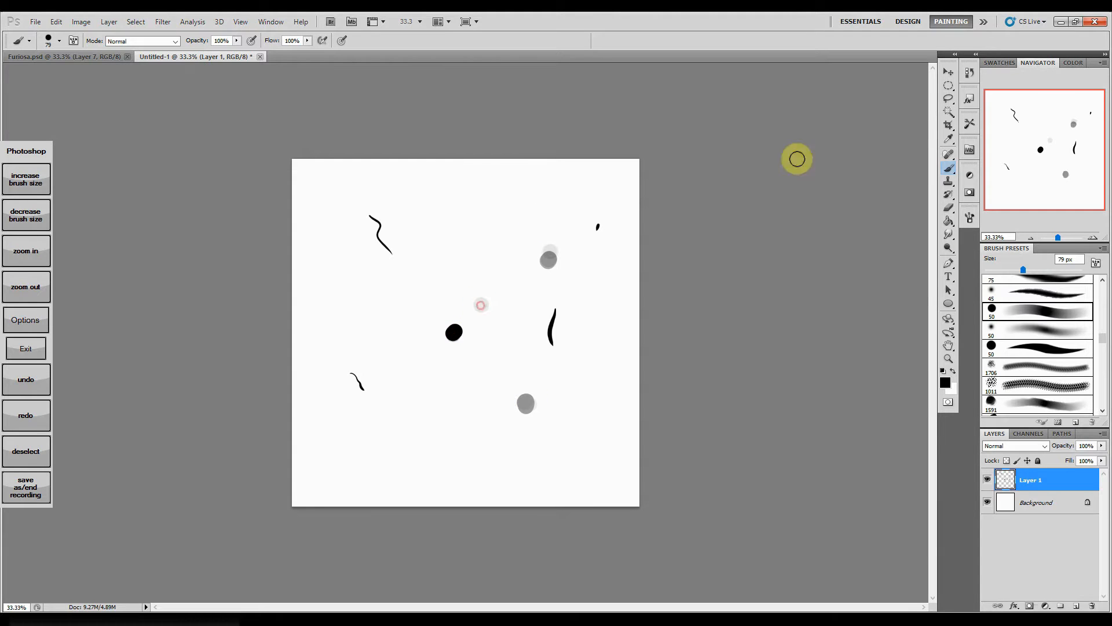
Step: Reduce the brush size and dab smaller semi-transparent marks on the left half of the canvas
drag(1023, 270, 999, 269)
click(402, 319)
click(438, 239)
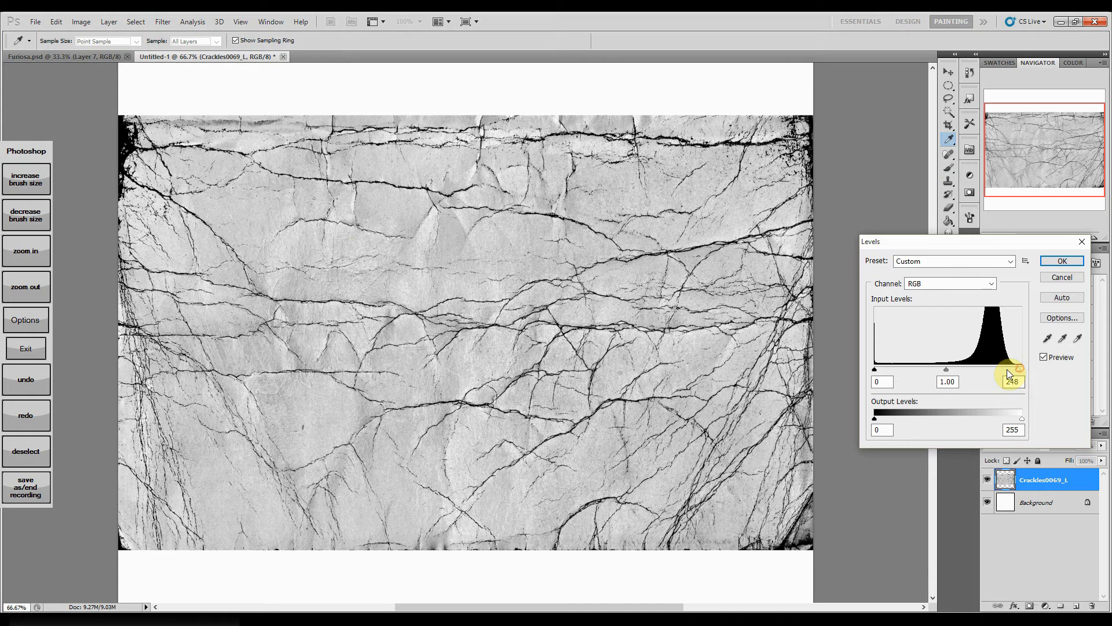
Step: Lower the white input level of the Crackles0069_L texture in Levels and shift its midtones to brighten the paper background
drag(1006, 372, 980, 369)
mouse_move(927, 369)
mouse_down()
mouse_move(944, 371)
mouse_move(918, 371)
mouse_up()
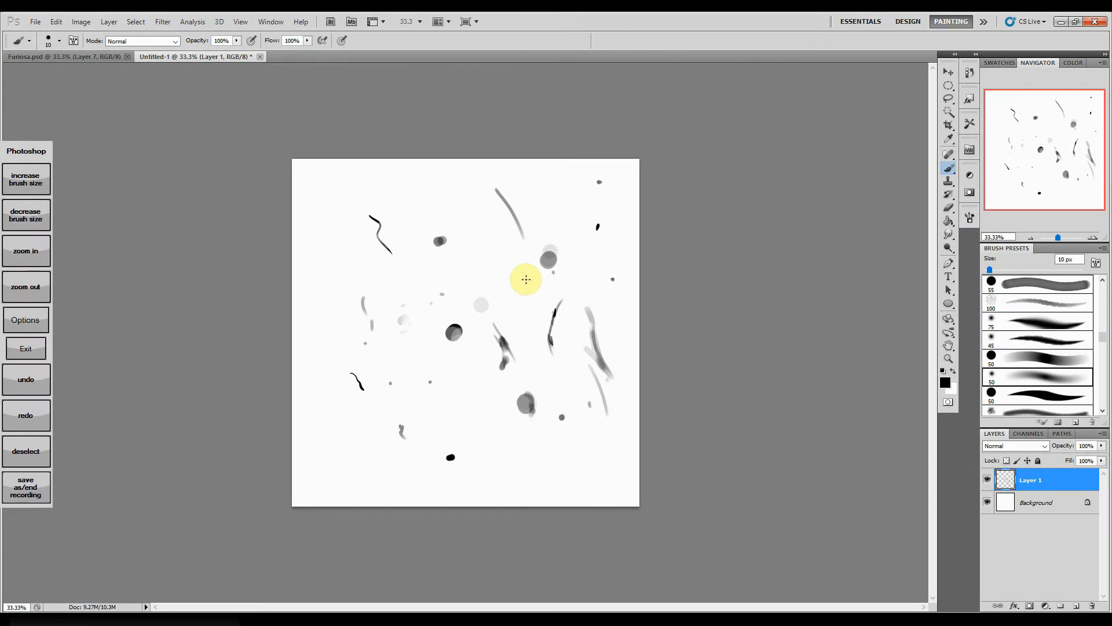
Step: Define the scattered marks on the canvas as a new brush preset, keeping the default name
click(57, 21)
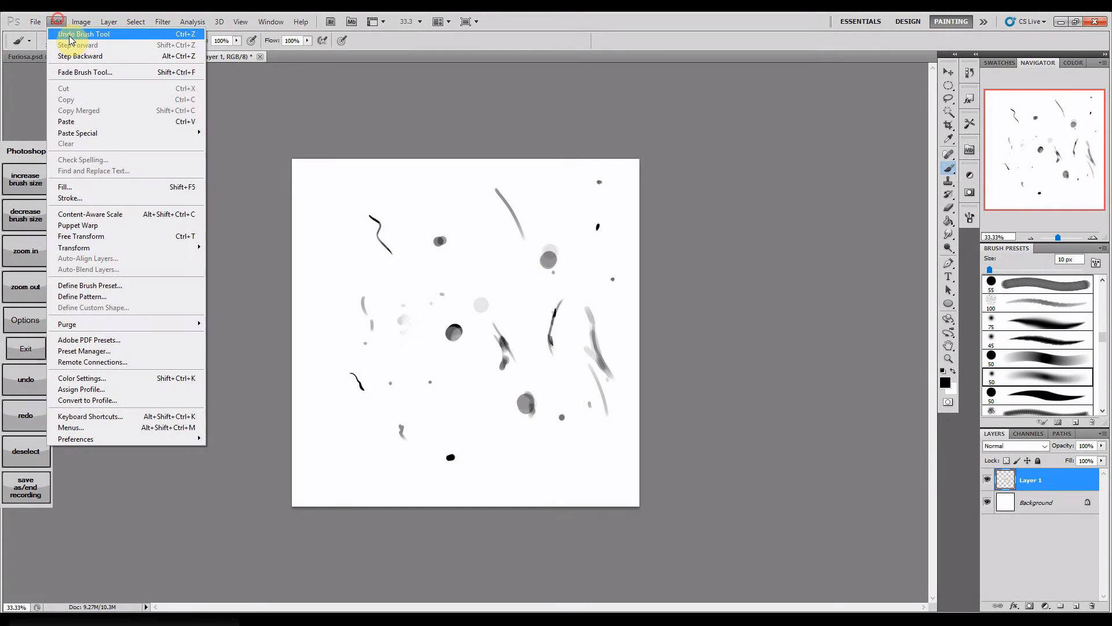
click(102, 287)
click(672, 221)
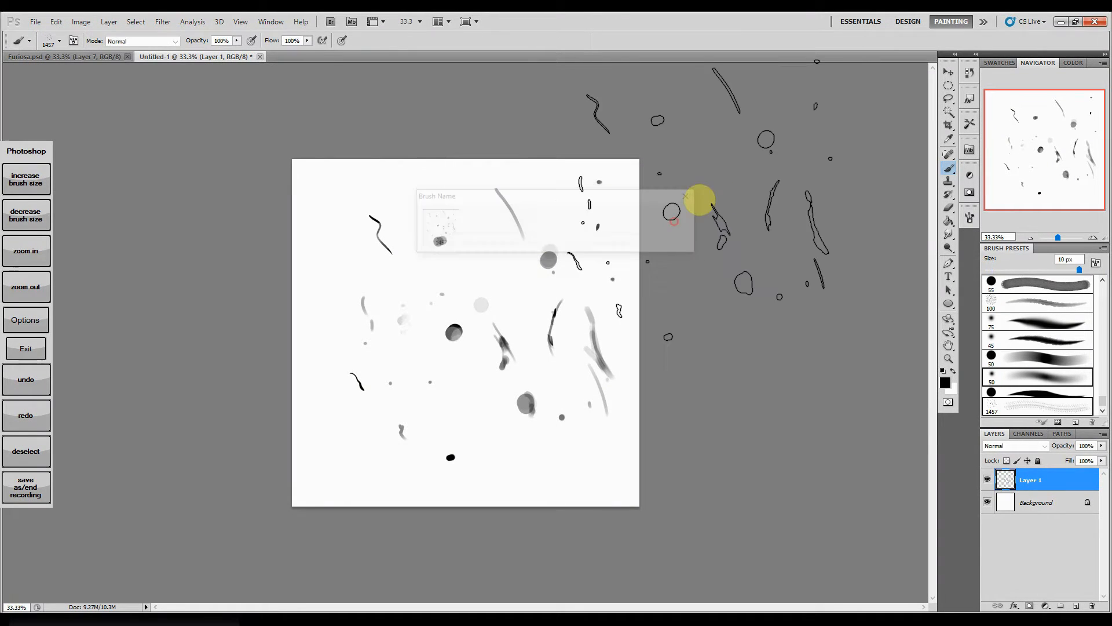
Step: Hide Layer 1, add a new empty layer above it and bring up the brush settings
click(987, 479)
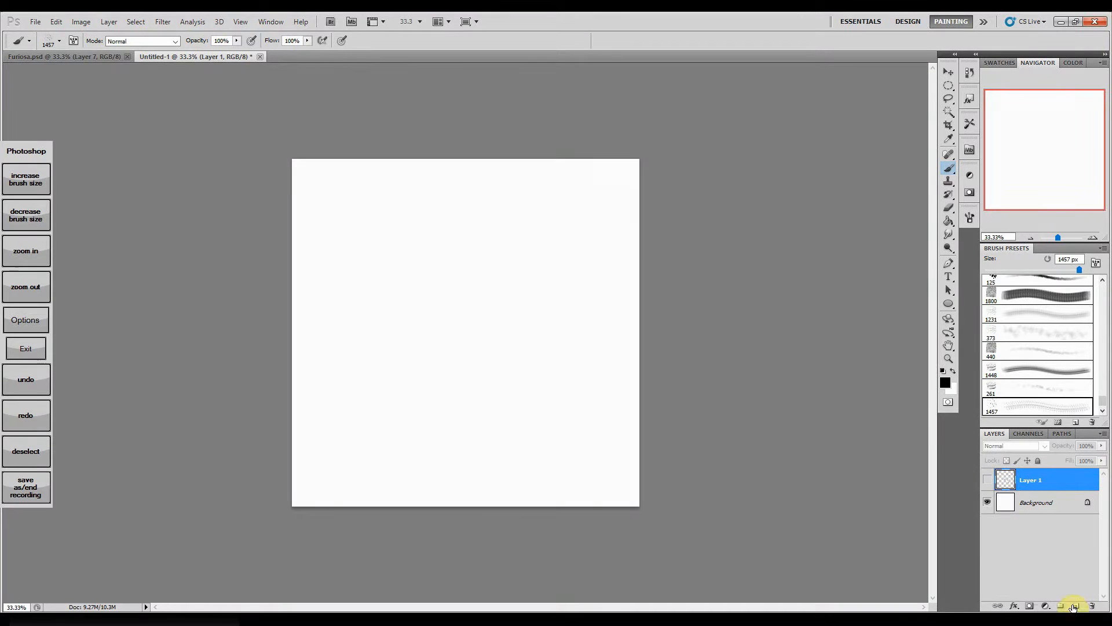
click(1075, 605)
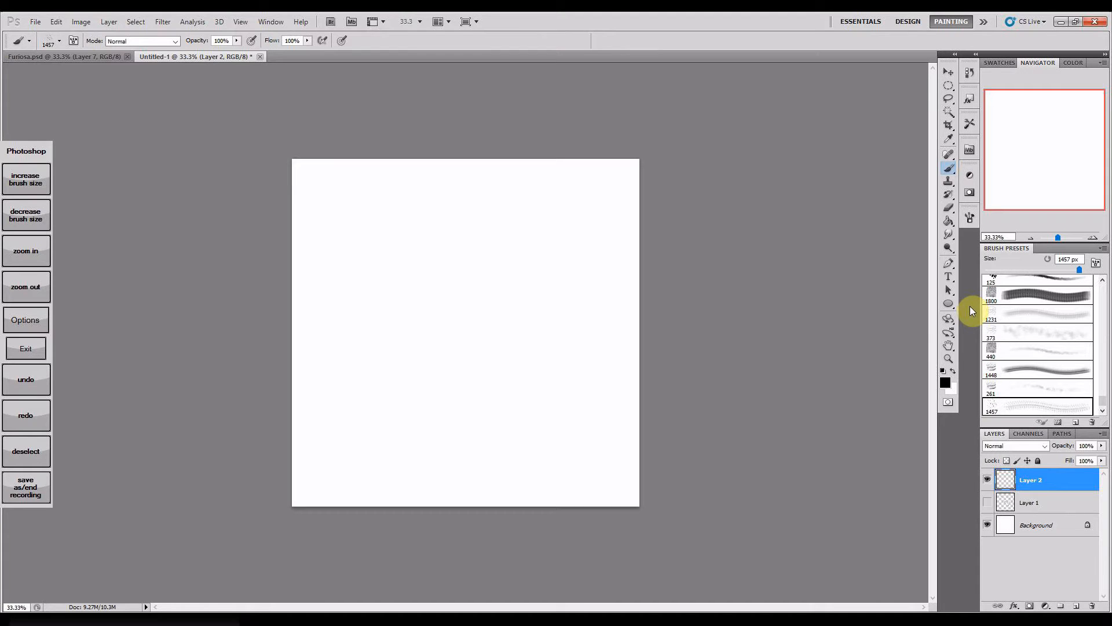
click(969, 218)
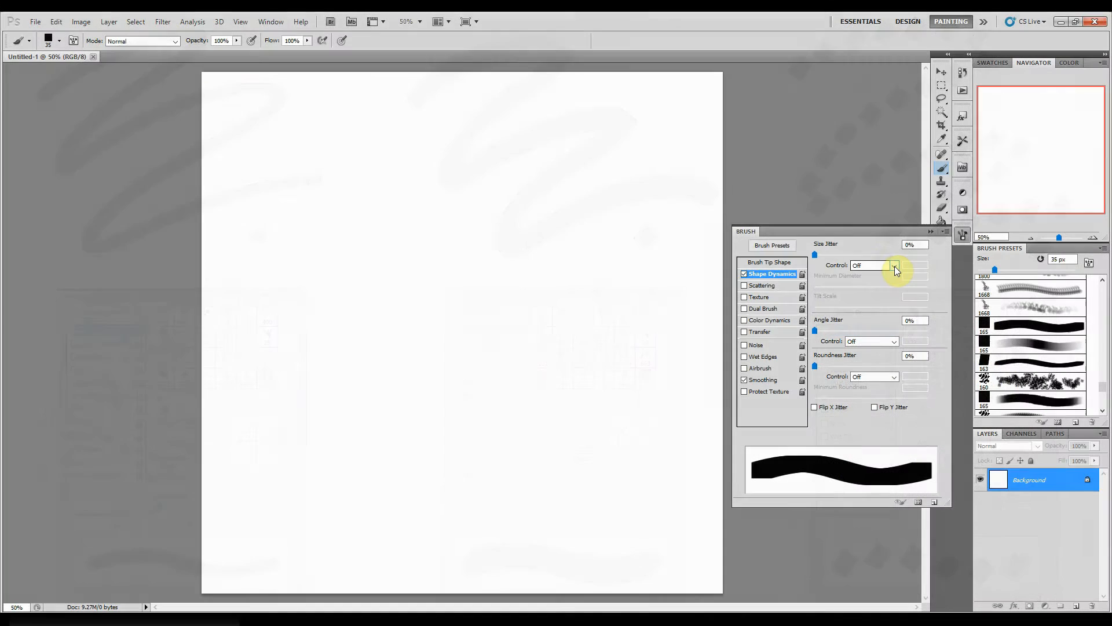
Step: Set the Size Jitter control of the 35 px square brush to Pen Pressure in Shape Dynamics
click(894, 266)
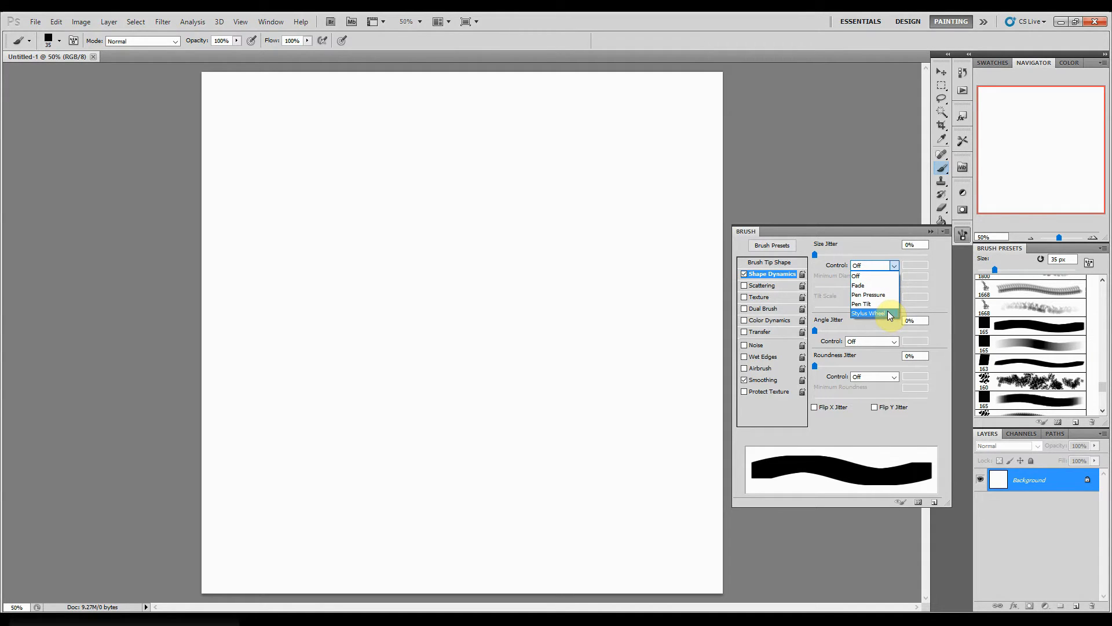
click(888, 294)
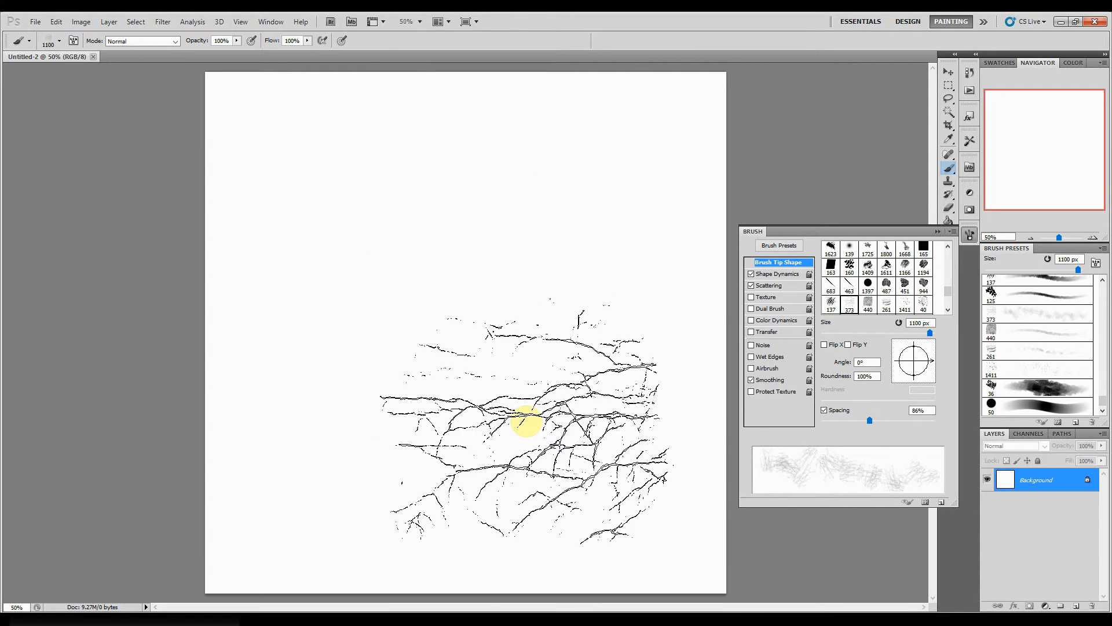
Step: Save the adjusted 1100 px crackle brush as a new preset named BrushExample and select it in the presets
click(941, 504)
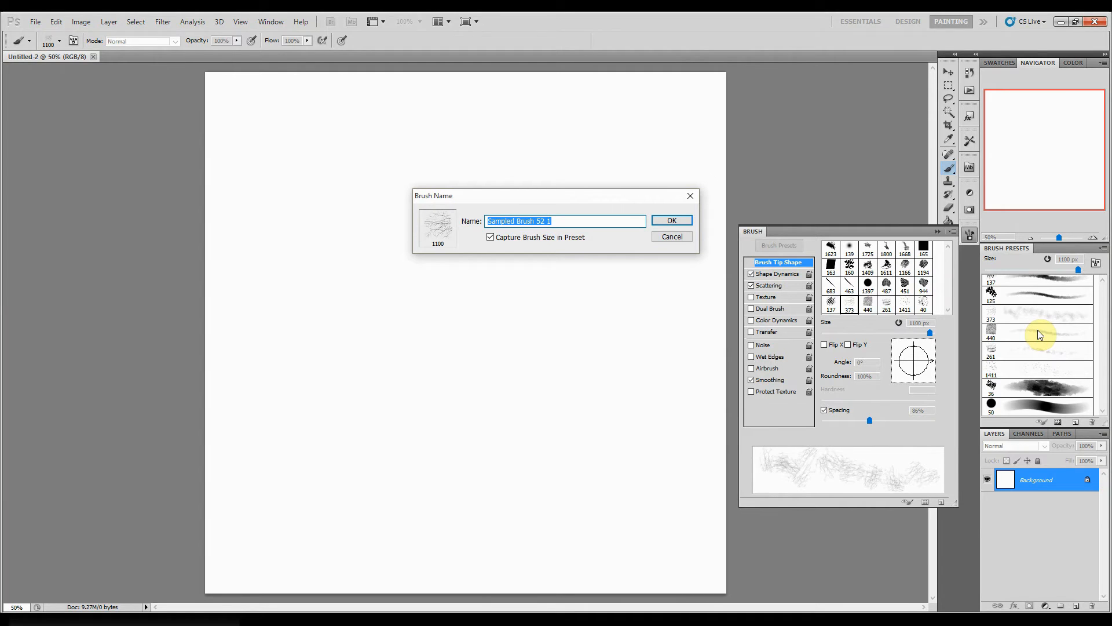
text(BrushExample)
click(673, 221)
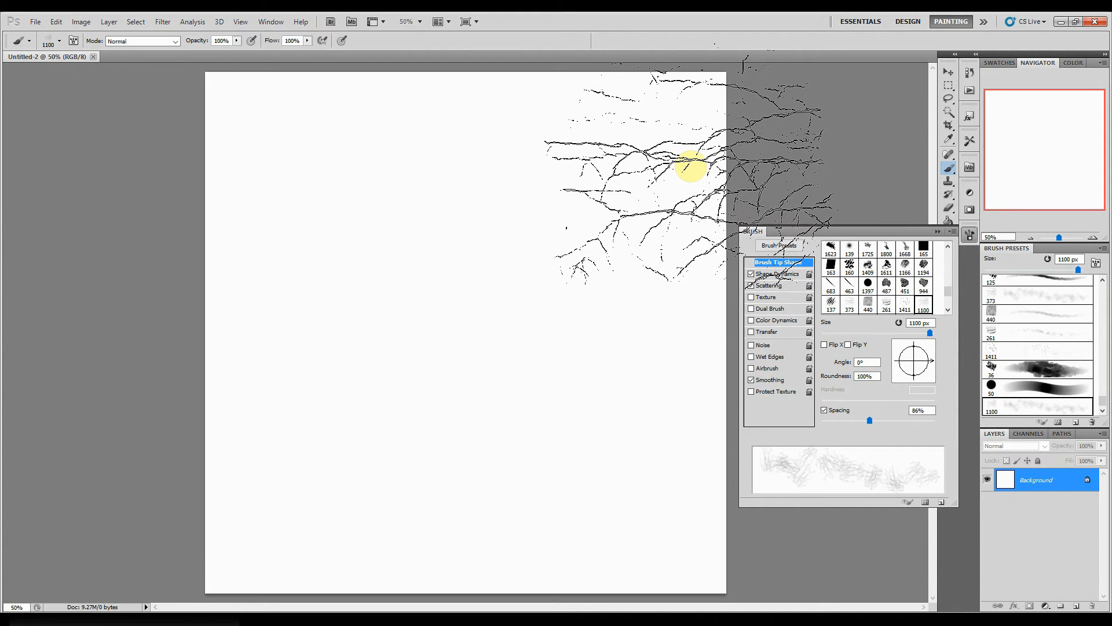
click(1069, 408)
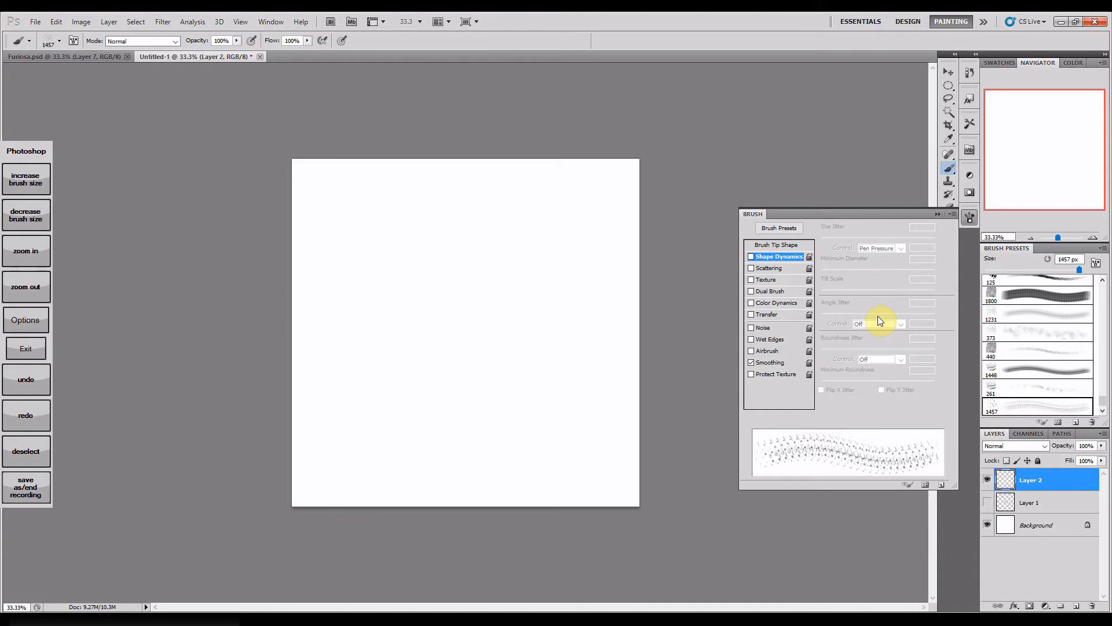
Step: Enable Shape Dynamics with 35% size jitter, size control Off, 39% roundness jitter, and both Flip X and Flip Y Jitter for the speckle brush
click(786, 259)
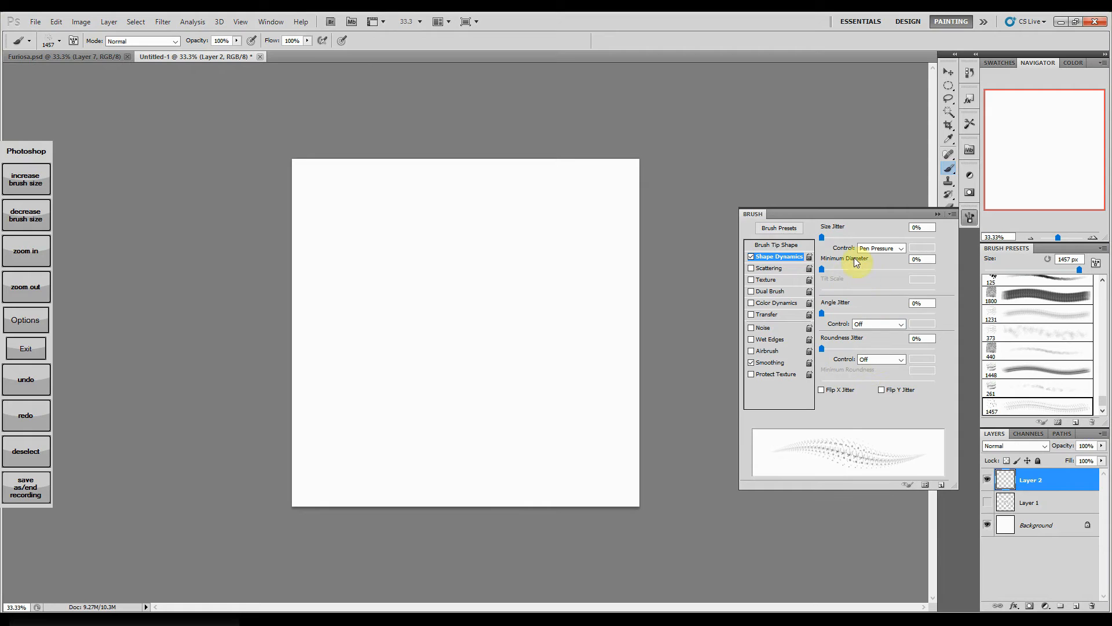
click(860, 236)
click(822, 390)
click(881, 389)
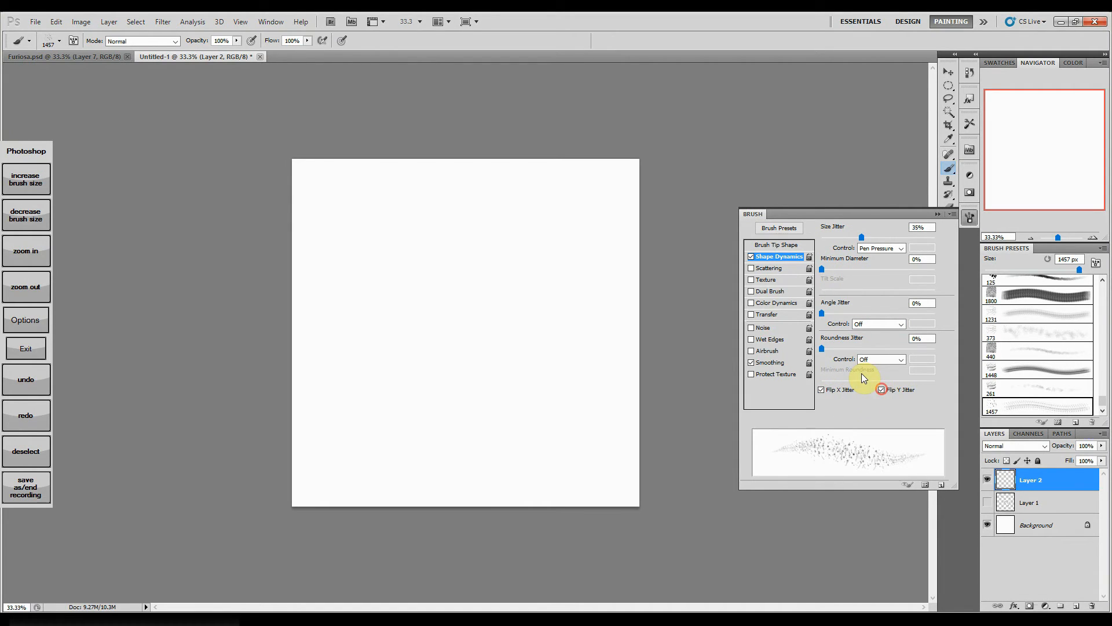
drag(822, 348, 865, 349)
click(898, 249)
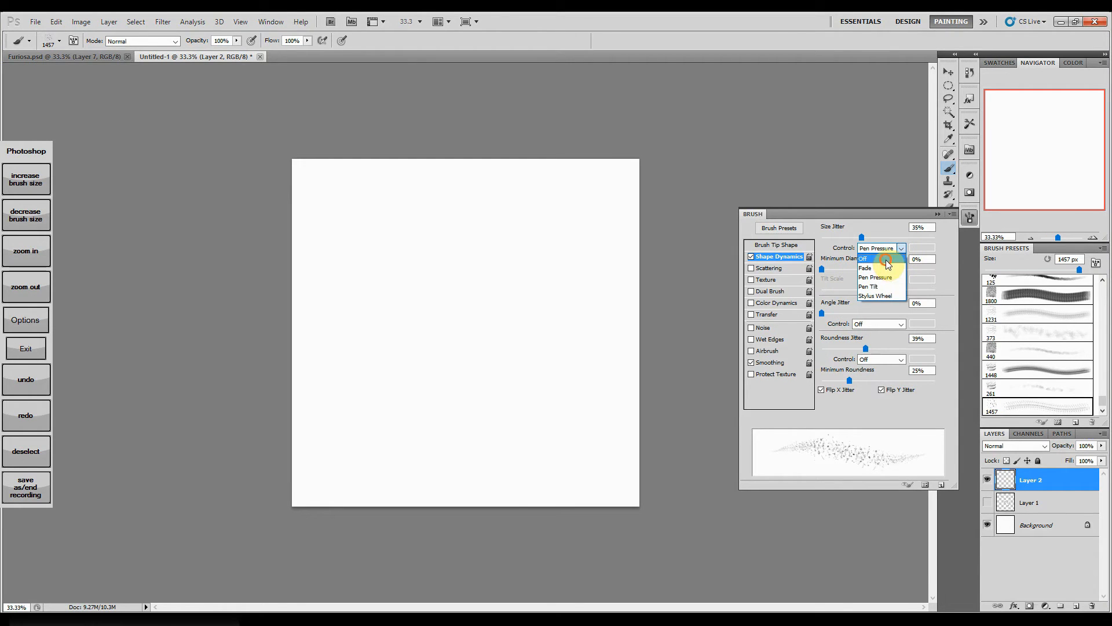
click(887, 261)
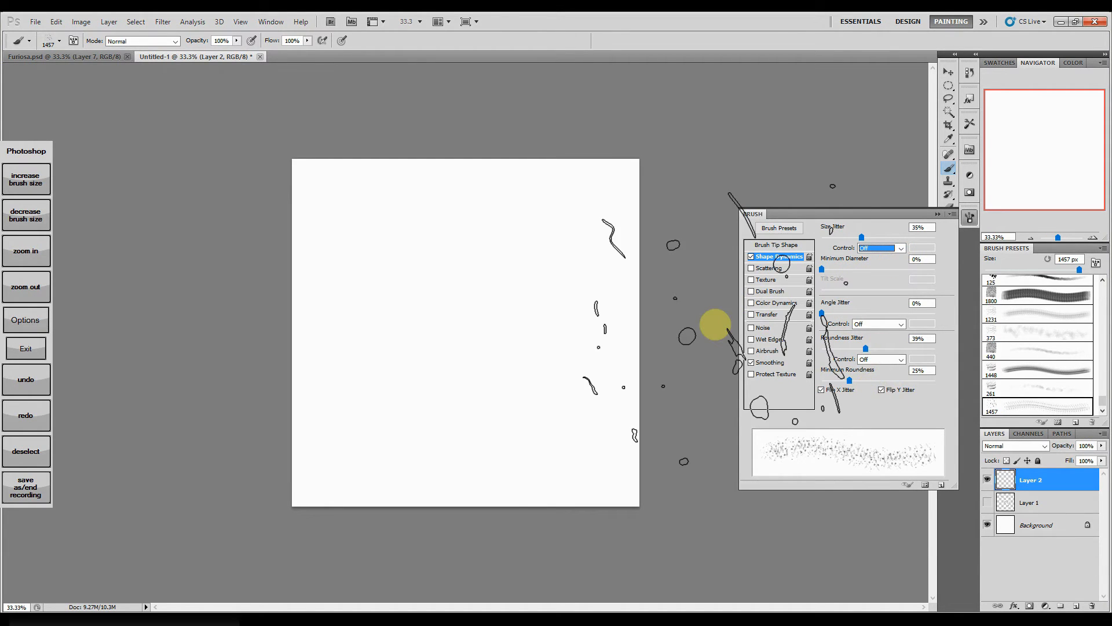
Step: Set the speckle brush's tip spacing to 63% and enable Transfer
click(778, 245)
drag(849, 402, 856, 398)
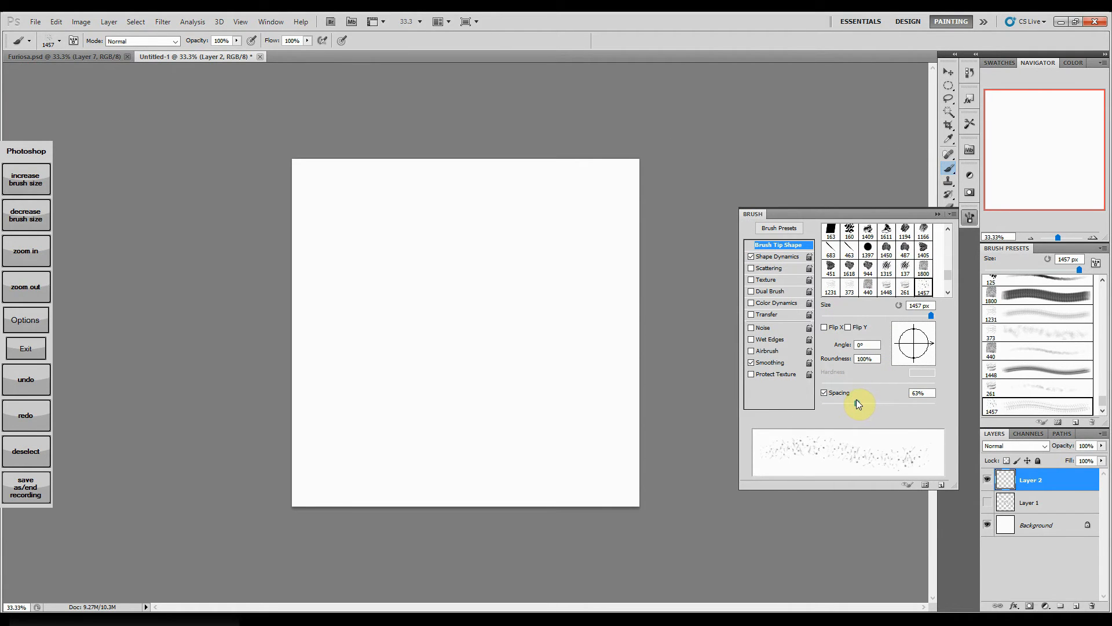
click(784, 312)
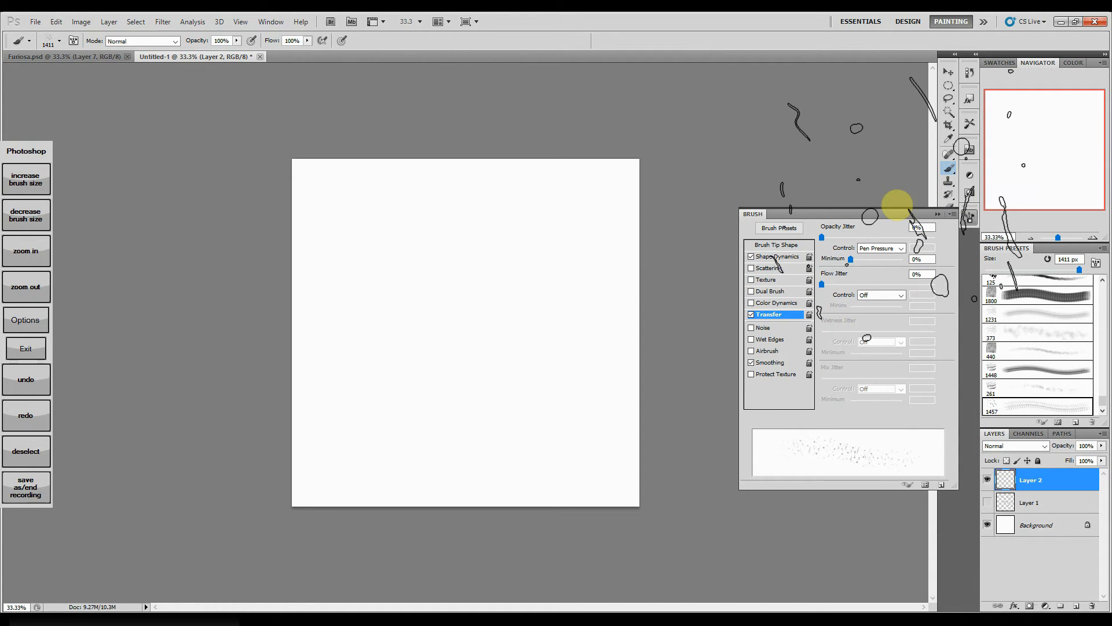
Step: Reduce the speckle brush to 404 px and paint test strokes across the upper canvas and down its right half on Layer 2
drag(1079, 270, 1069, 269)
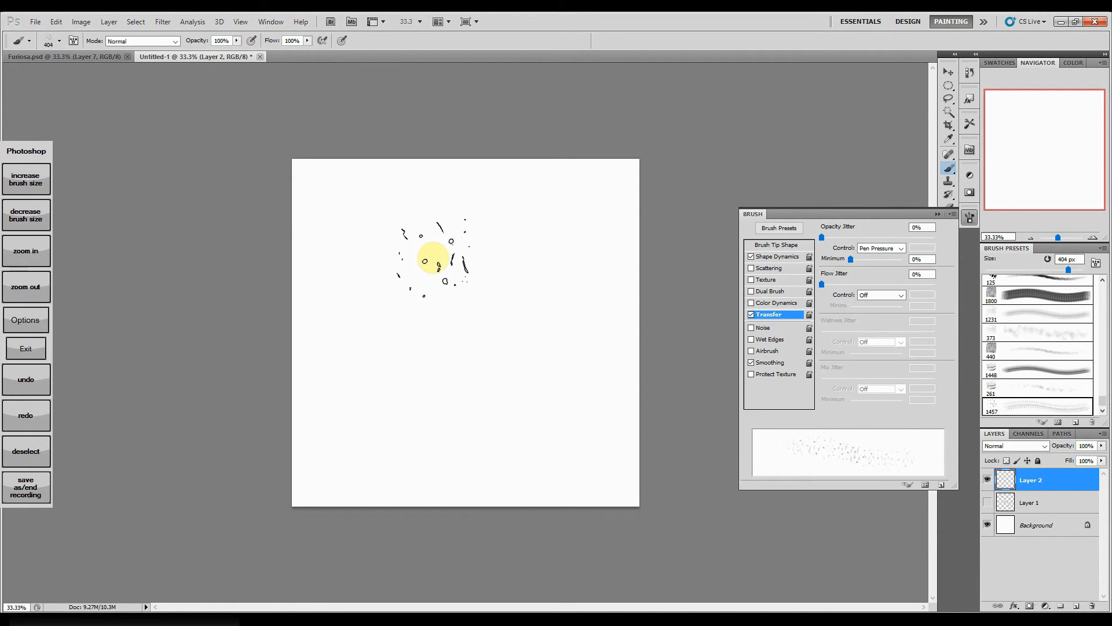
mouse_move(330, 248)
mouse_down()
mouse_move(506, 249)
mouse_move(602, 225)
mouse_up()
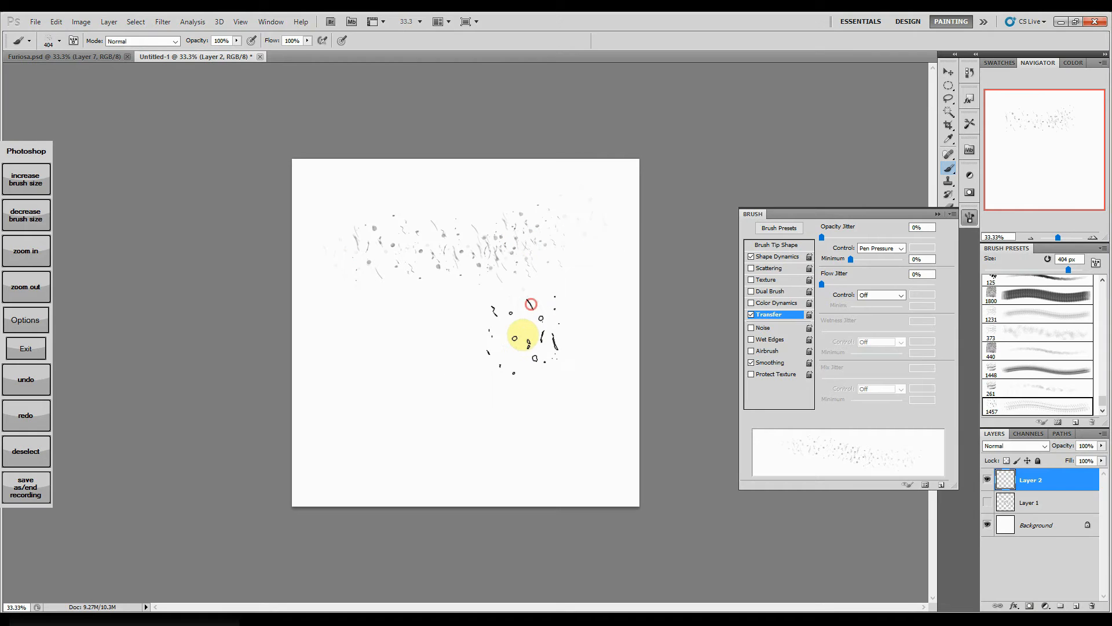
drag(523, 335, 518, 419)
mouse_move(527, 414)
mouse_down()
mouse_move(527, 426)
mouse_move(515, 347)
mouse_up()
mouse_move(523, 323)
mouse_down()
mouse_move(567, 281)
mouse_move(580, 193)
mouse_up()
drag(573, 233, 574, 379)
mouse_move(464, 381)
mouse_down()
mouse_move(441, 395)
mouse_move(499, 355)
mouse_up()
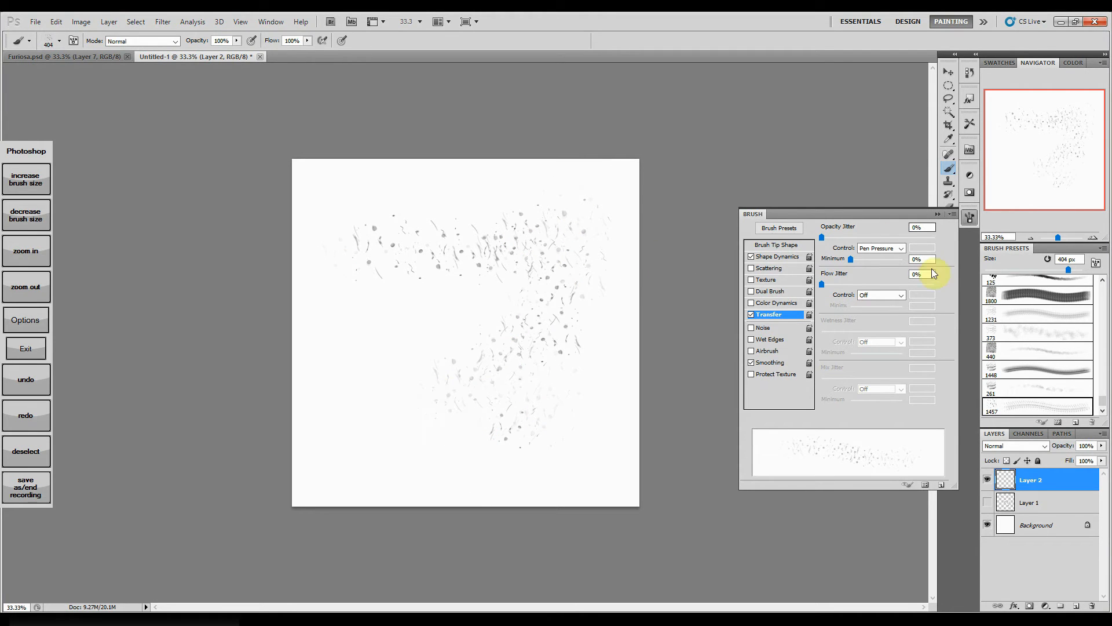
Step: Enable Scattering at 235% with count 3 and count jitter 35%, and paint further test strokes over the left half of the canvas
click(786, 269)
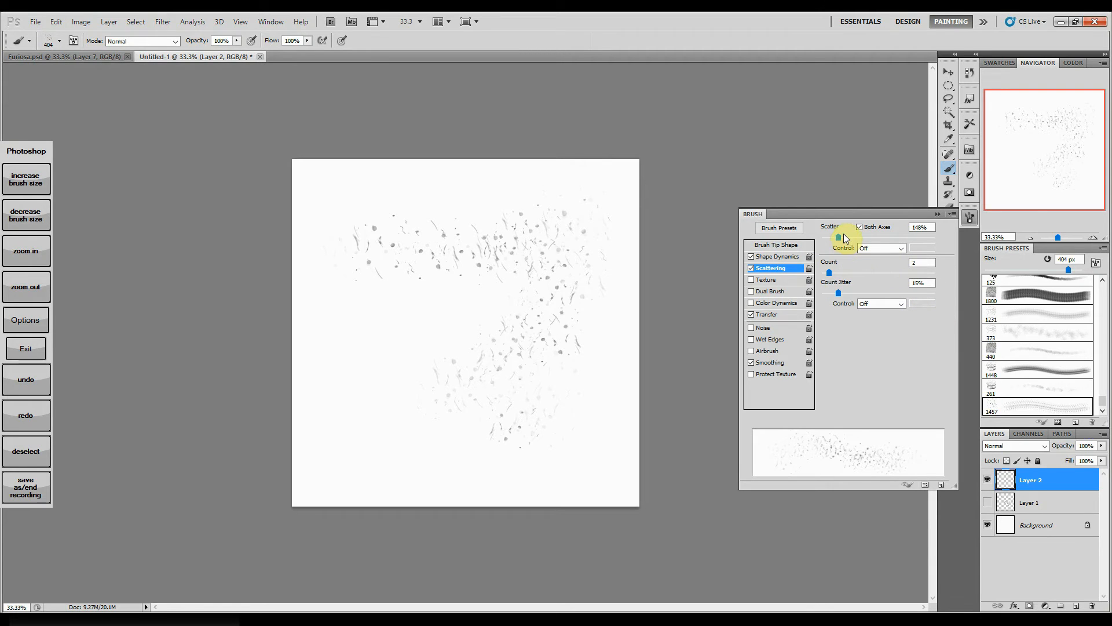
drag(843, 237, 849, 236)
mouse_move(843, 294)
mouse_down()
mouse_move(861, 293)
mouse_move(836, 272)
mouse_up()
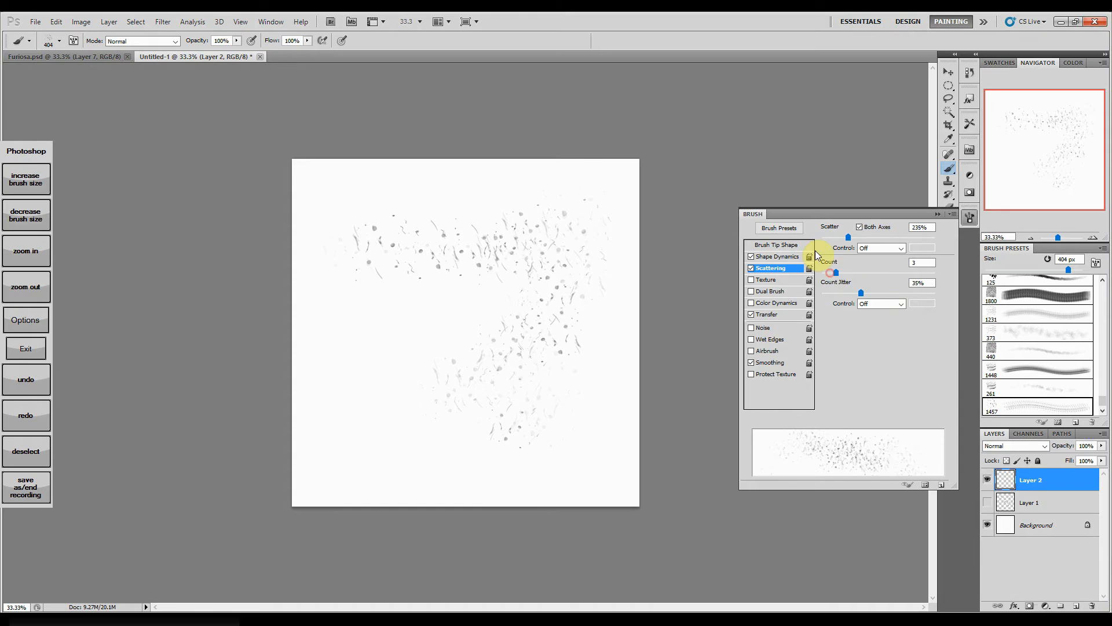
mouse_move(432, 298)
mouse_down()
mouse_move(419, 293)
mouse_move(406, 436)
mouse_up()
drag(375, 345, 497, 261)
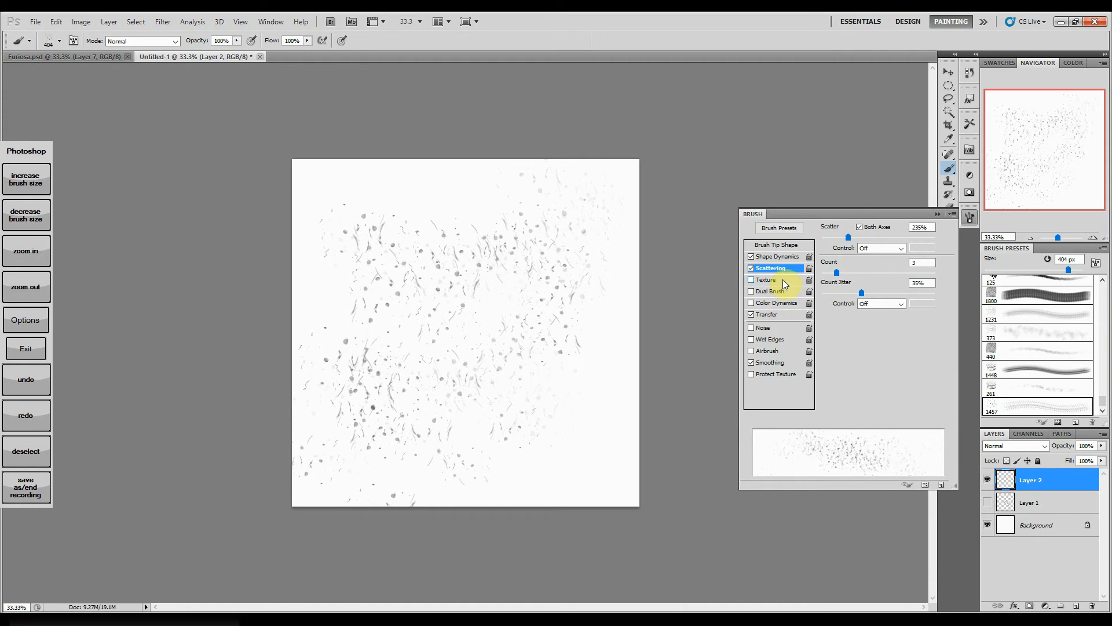
Step: Set the angle jitter to 46% and test the brush with a diagonal stroke on a new layer with Layer 2 hidden
click(788, 257)
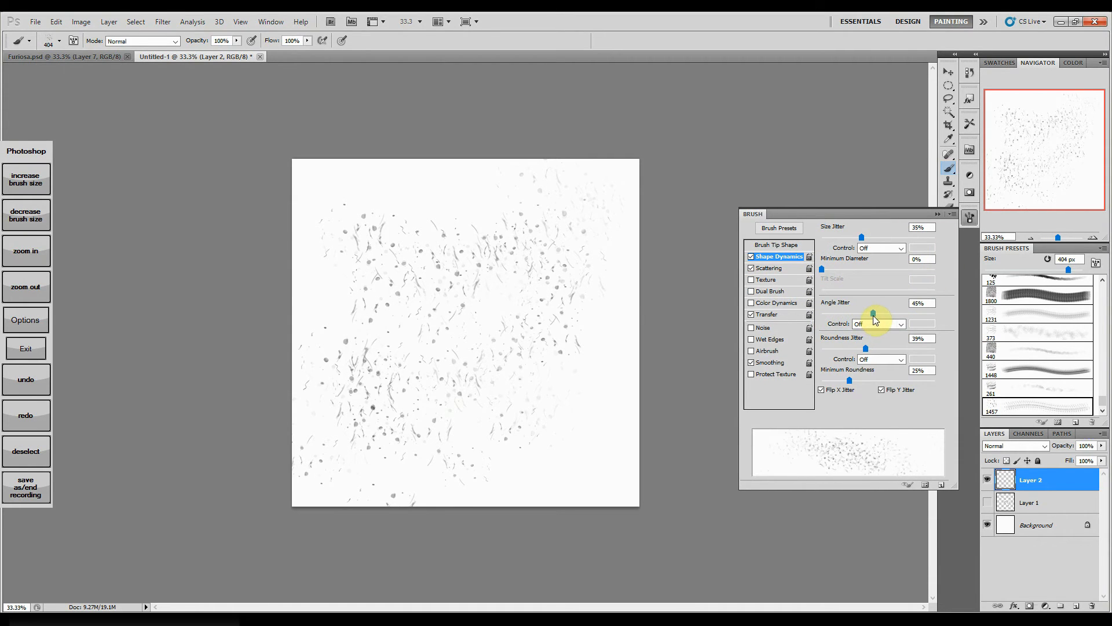
click(987, 479)
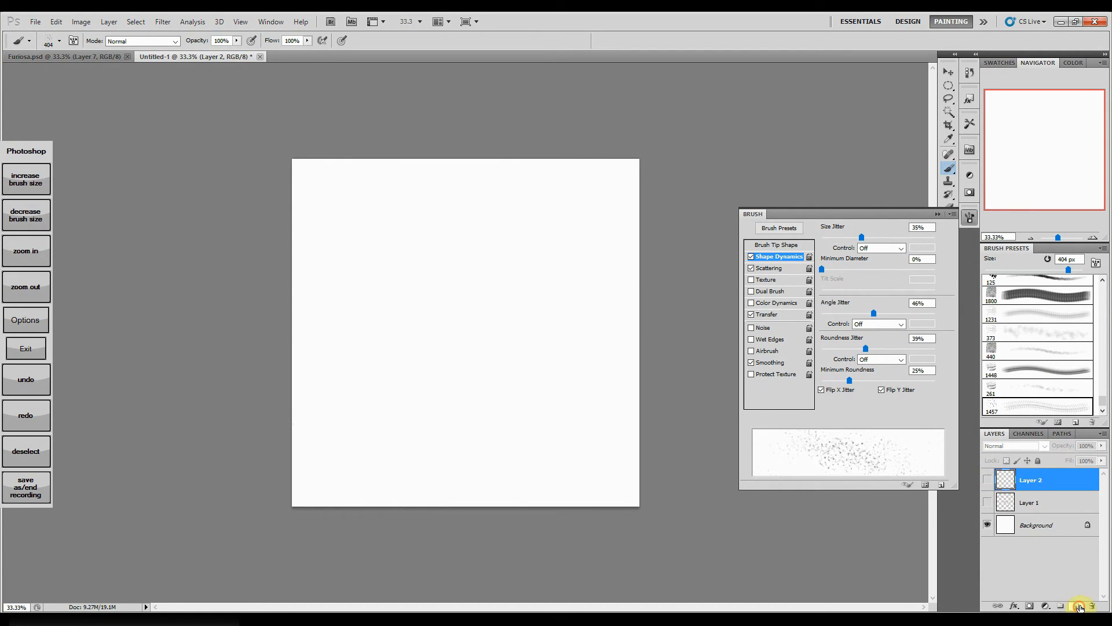
click(1079, 607)
mouse_move(328, 258)
mouse_down()
mouse_move(343, 268)
mouse_move(648, 229)
mouse_move(608, 327)
mouse_move(430, 504)
mouse_move(646, 193)
mouse_move(586, 476)
mouse_move(558, 223)
mouse_move(558, 299)
mouse_move(595, 447)
mouse_up()
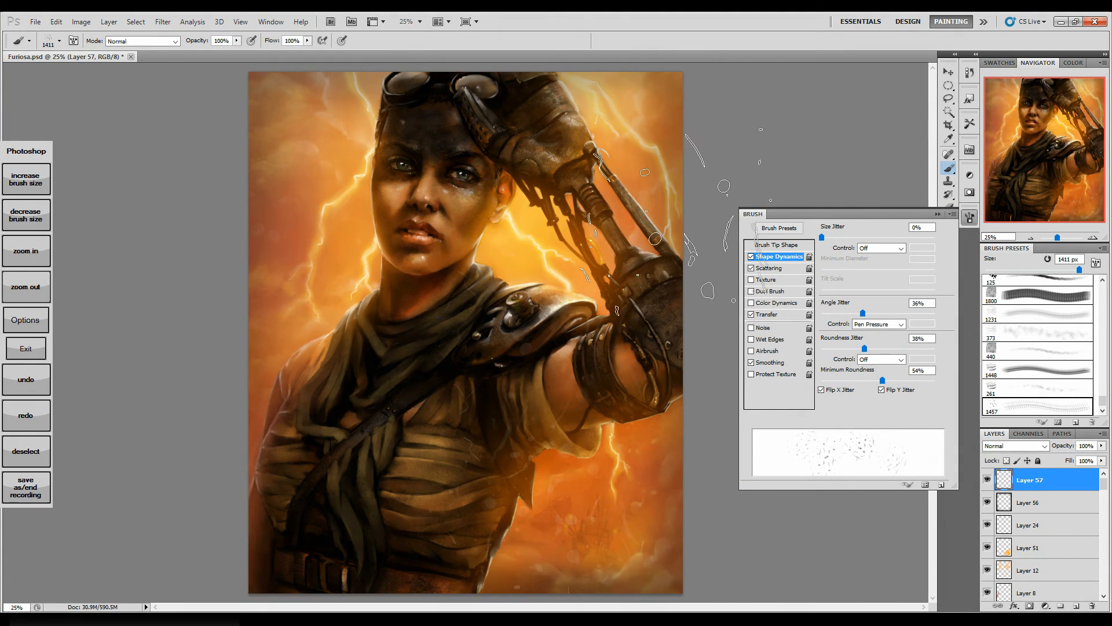
Step: Paint light dust specks over the figure's chest on Layer 57 of Furiosa.psd and collapse the brush settings
mouse_move(342, 418)
mouse_down()
mouse_move(366, 444)
mouse_move(353, 447)
mouse_up()
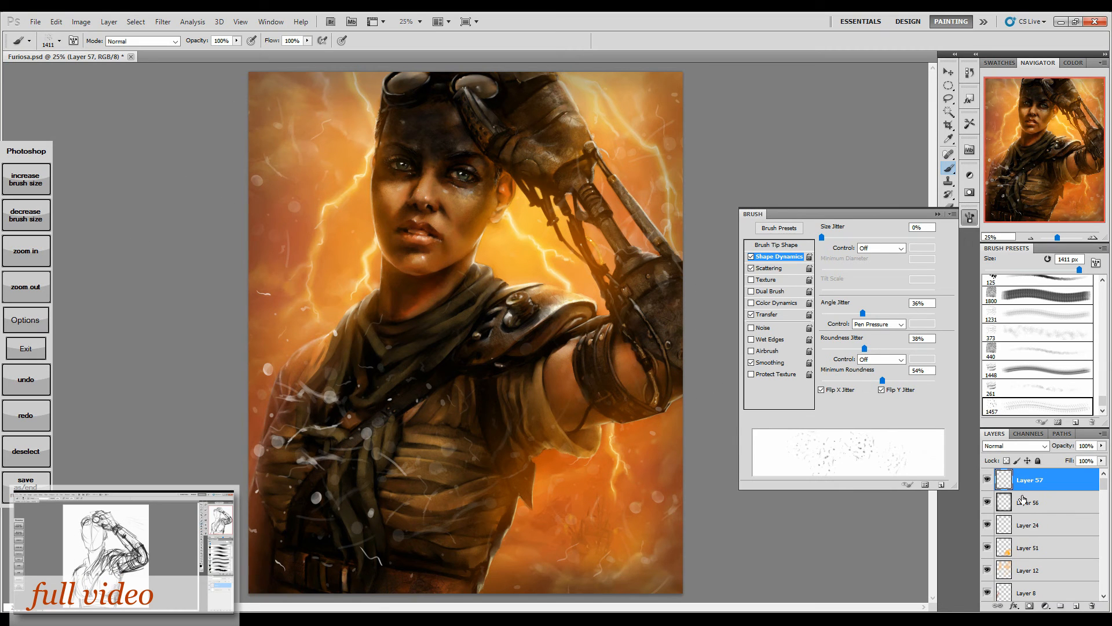
click(937, 214)
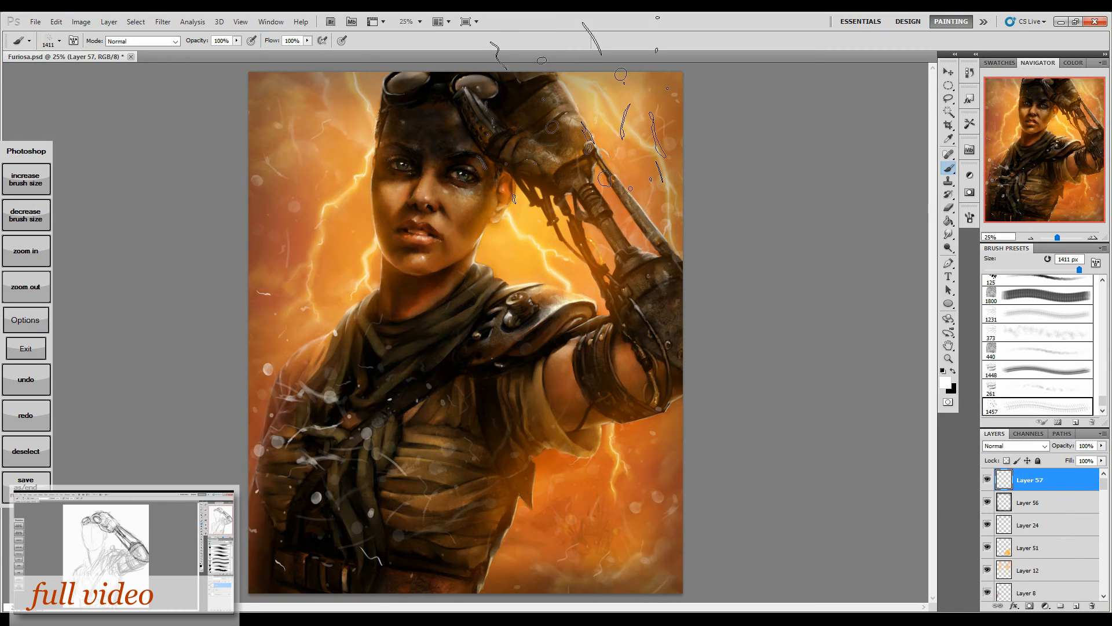
Step: Soften the dust specks on Layer 57 with a Gaussian Blur of 8.7 pixels radius
click(163, 21)
mouse_move(201, 131)
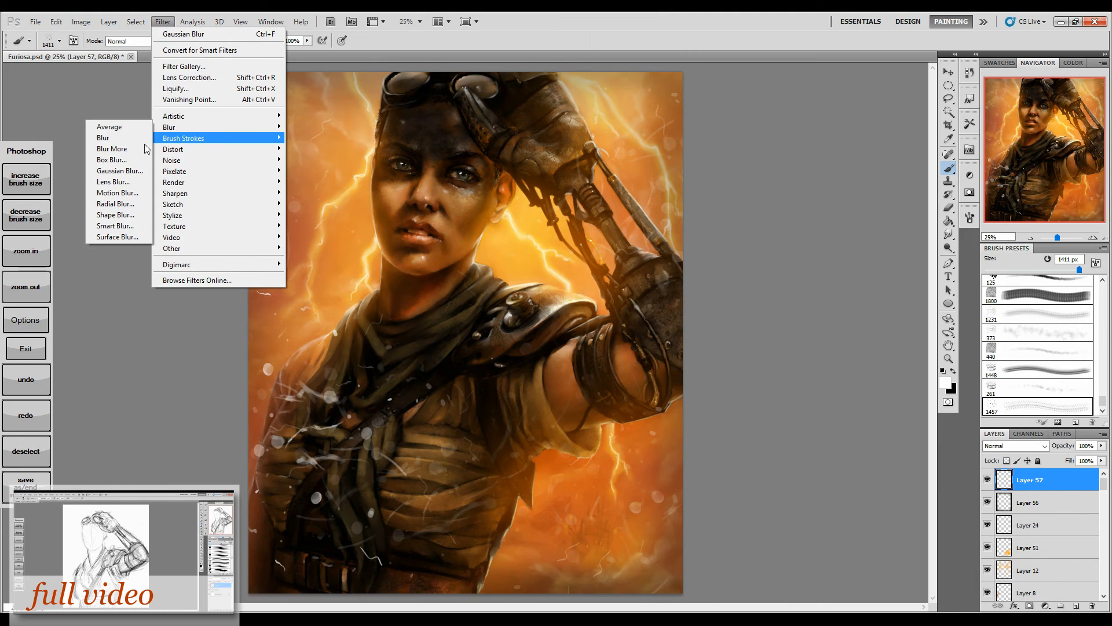
click(119, 170)
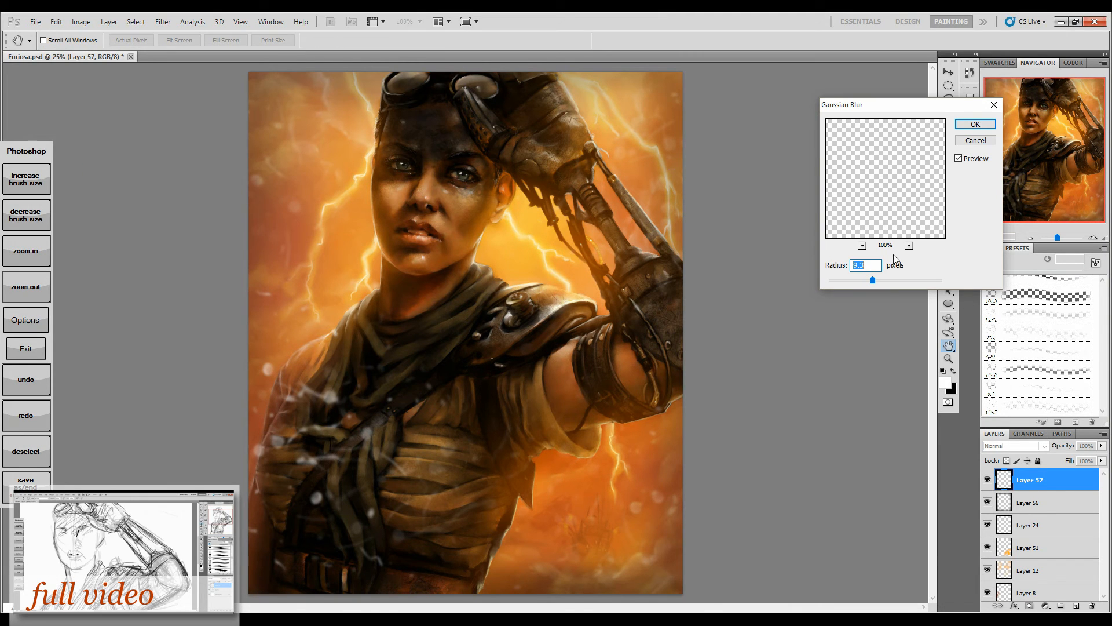
mouse_move(863, 281)
mouse_down()
mouse_move(888, 280)
mouse_move(868, 279)
mouse_move(872, 287)
mouse_up()
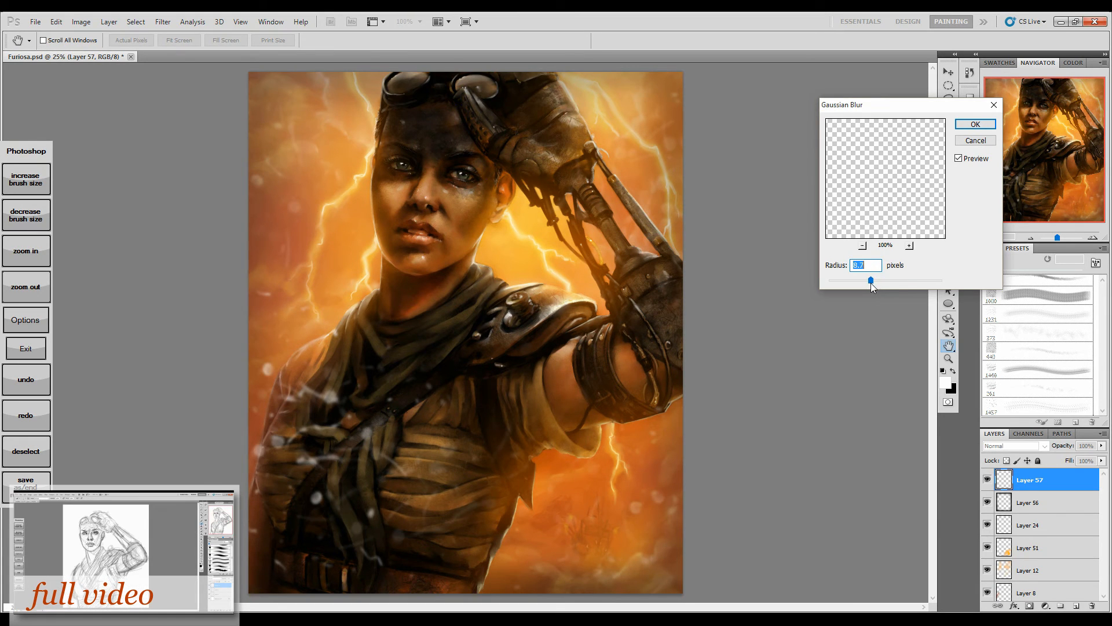
key(Return)
key(b)
Step: Try the Lighten blend mode on Layer 57 and settle on Overlay
click(1043, 446)
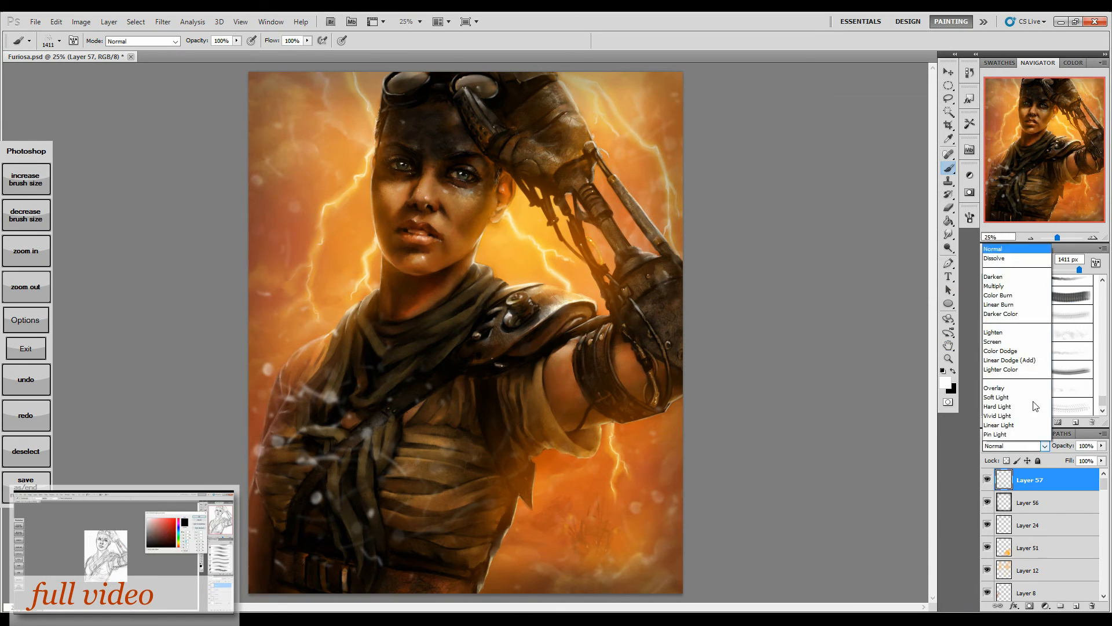
click(1005, 232)
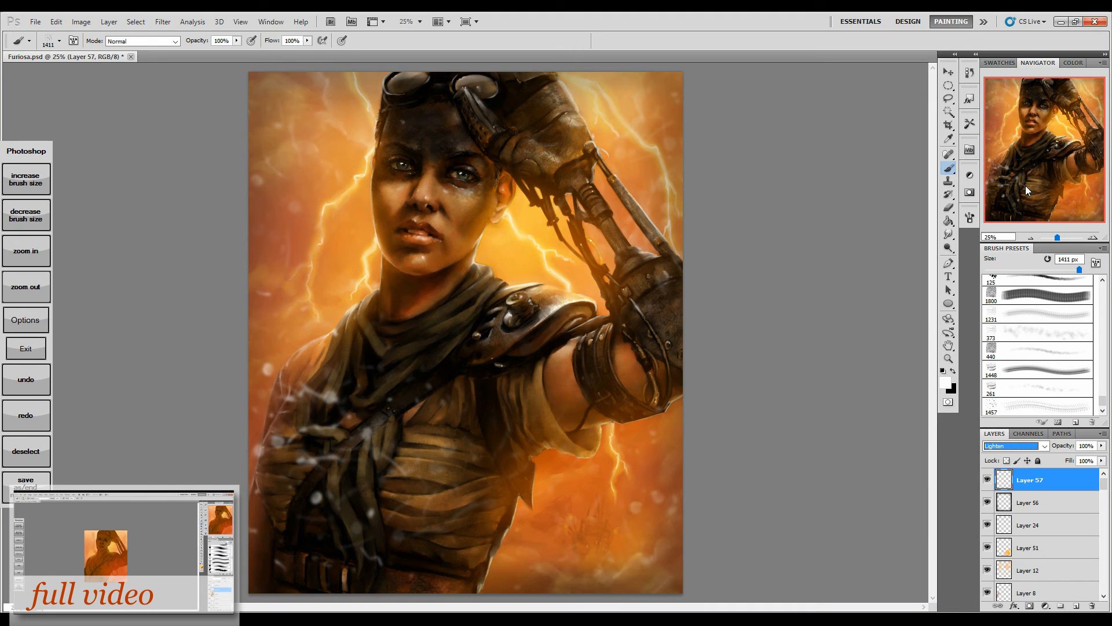
key(Down)
key(Down)
key(Down)
key(Down)
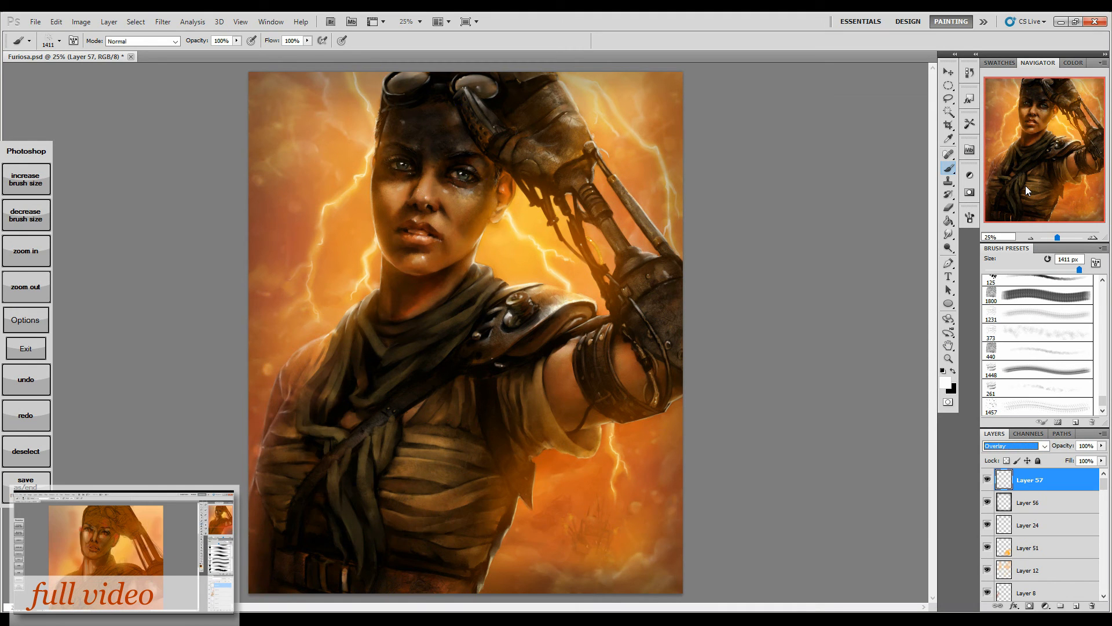
Step: Add a new layer, reduce the speckle brush to 663 px, and paint finer dust specks across the figure and background
click(1076, 606)
scroll(1038, 359, down, 1)
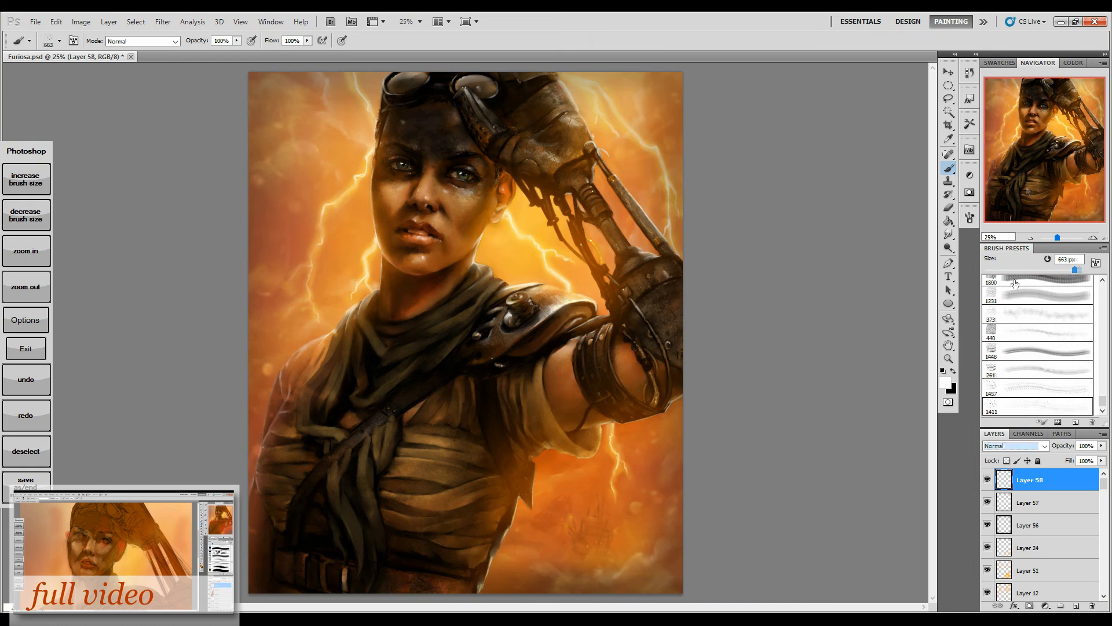
drag(1079, 270, 1075, 270)
drag(365, 288, 445, 310)
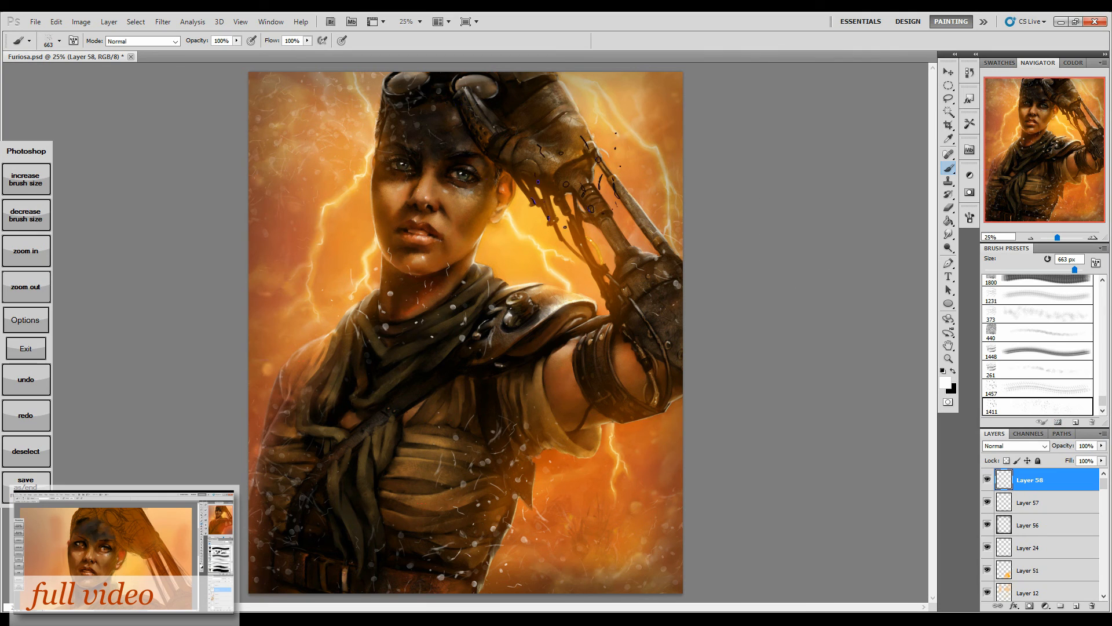
Step: Apply a Gaussian Blur of 6.6 pixels radius to Layer 58 and set the layer's blend mode to Overlay
click(163, 22)
mouse_move(181, 131)
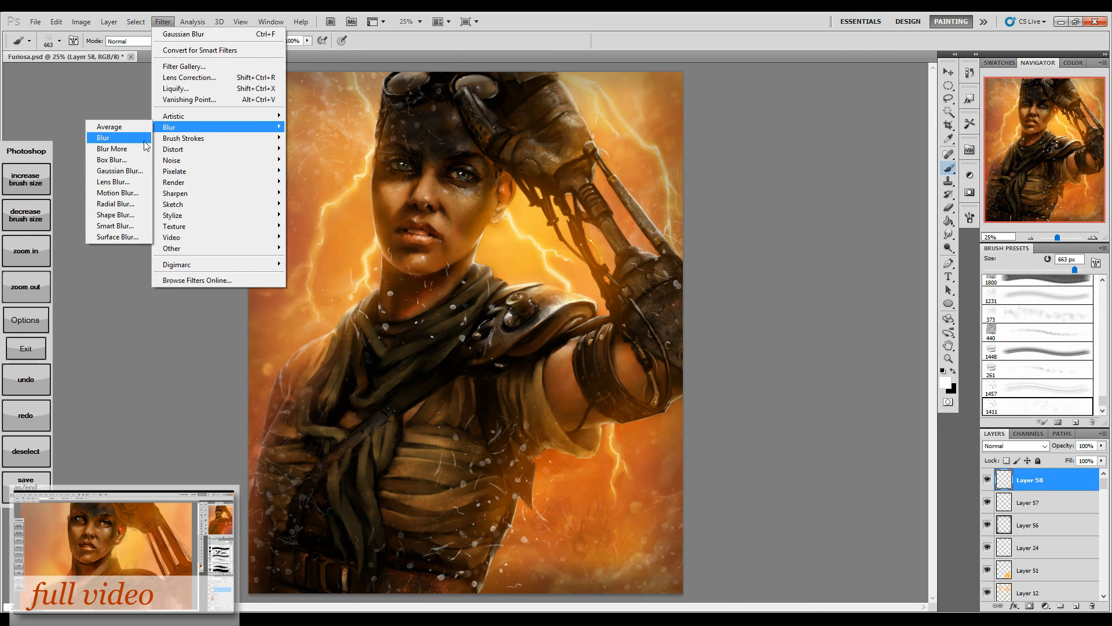
click(136, 171)
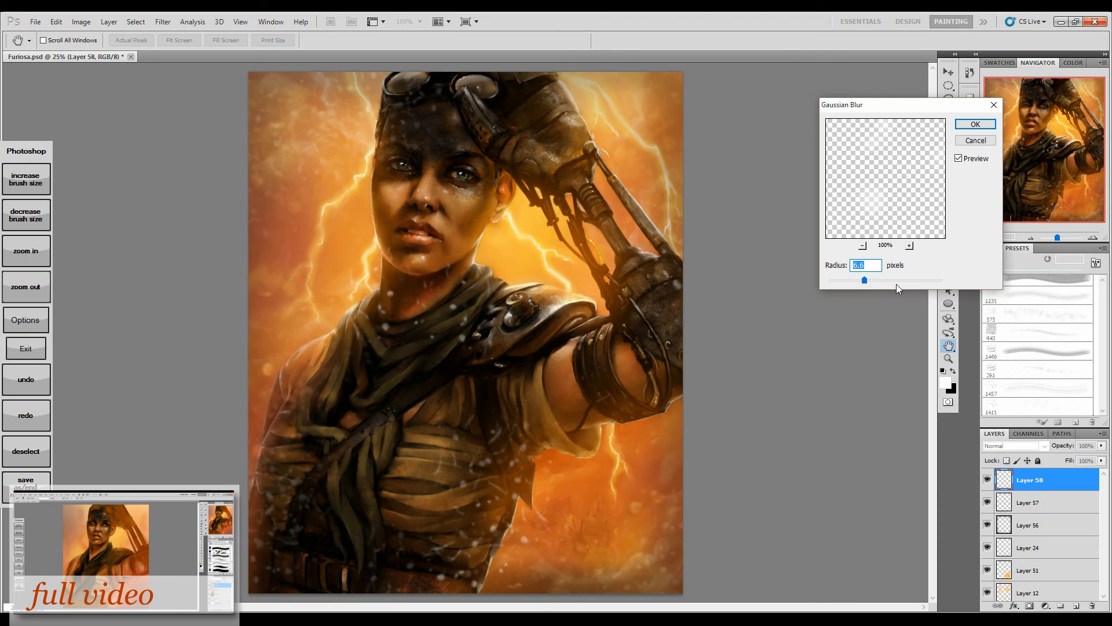
click(979, 125)
click(1020, 446)
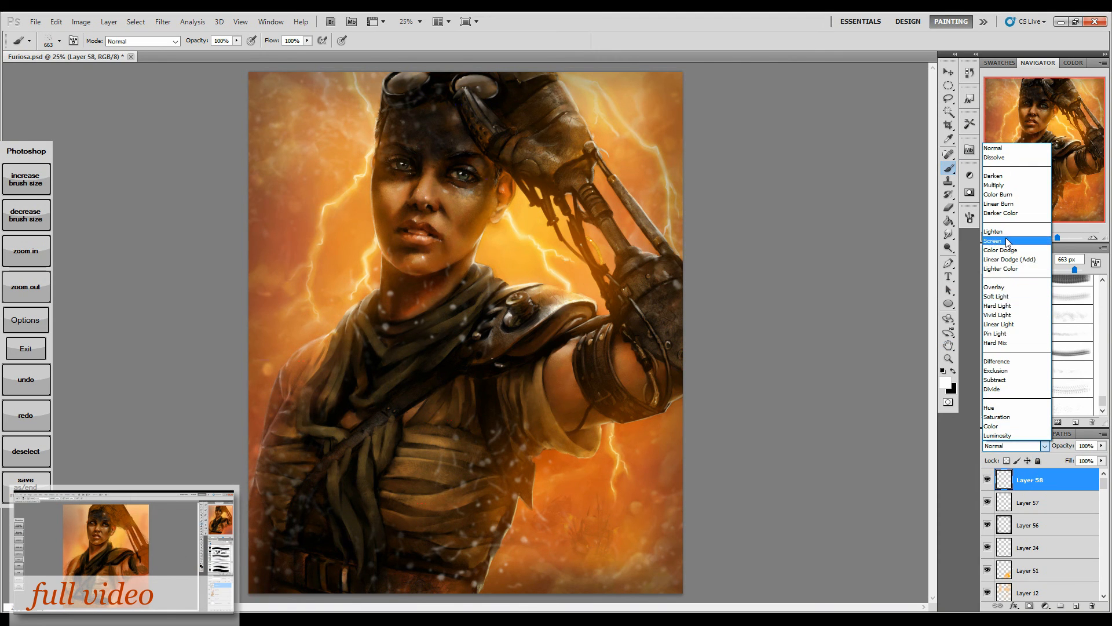
click(994, 287)
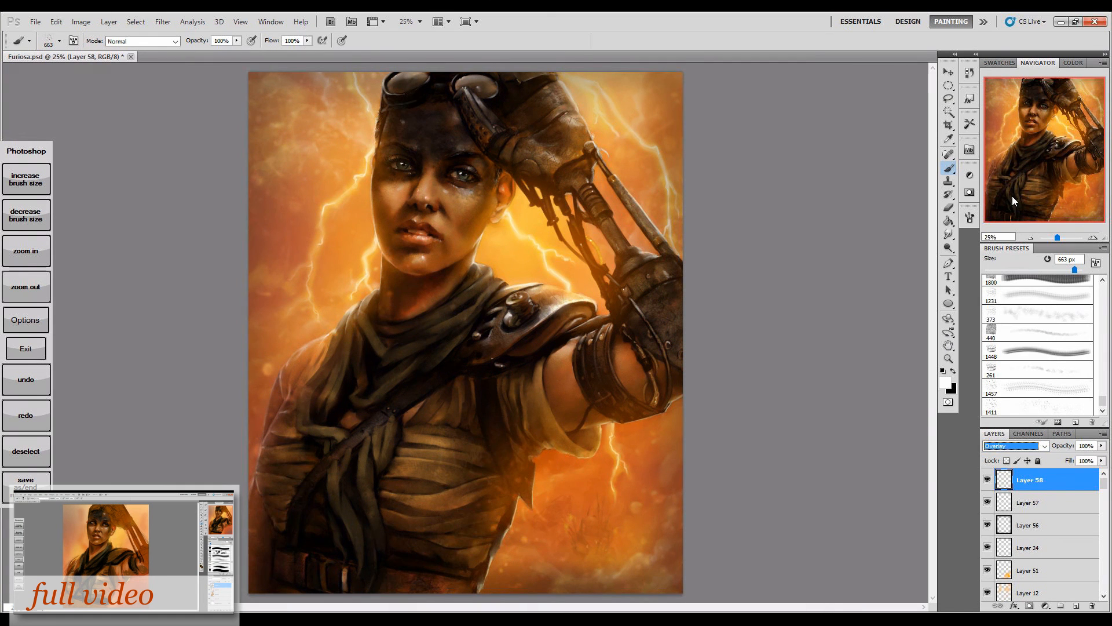